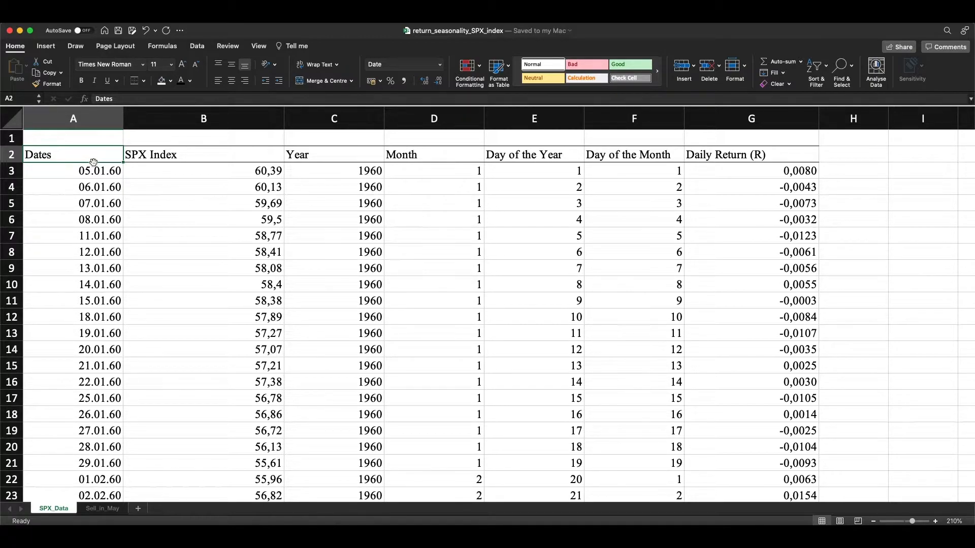
# Step: Review the SPX_Data table across columns A to G, from the first date row down to the last one
pyautogui.moveTo(73, 121); pyautogui.dragTo(768, 133)
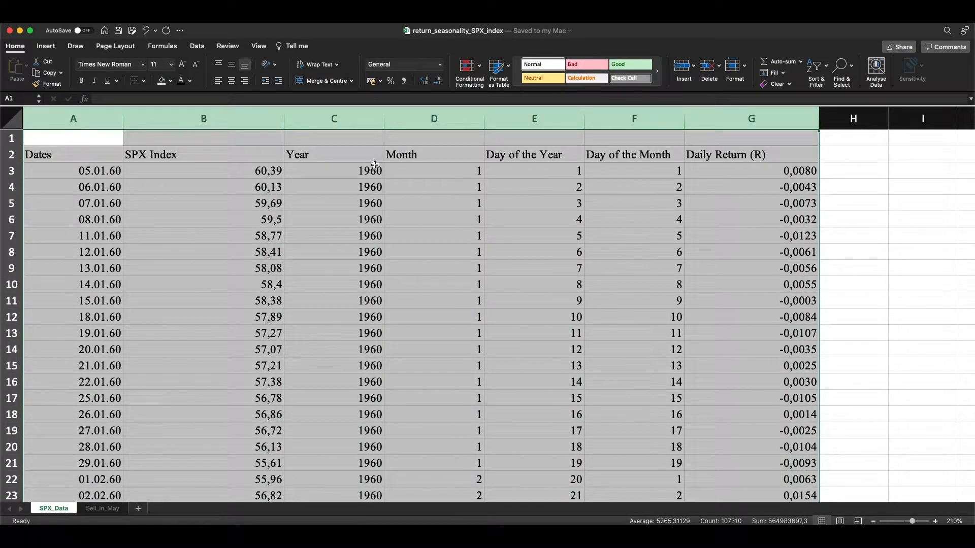
pyautogui.click(86, 140)
pyautogui.click(77, 170)
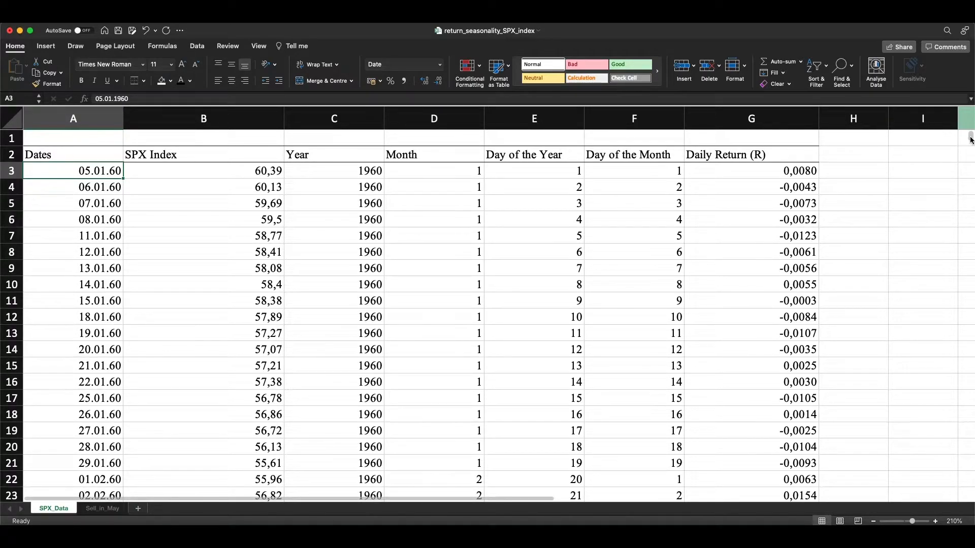
pyautogui.moveTo(970, 140); pyautogui.dragTo(970, 495)
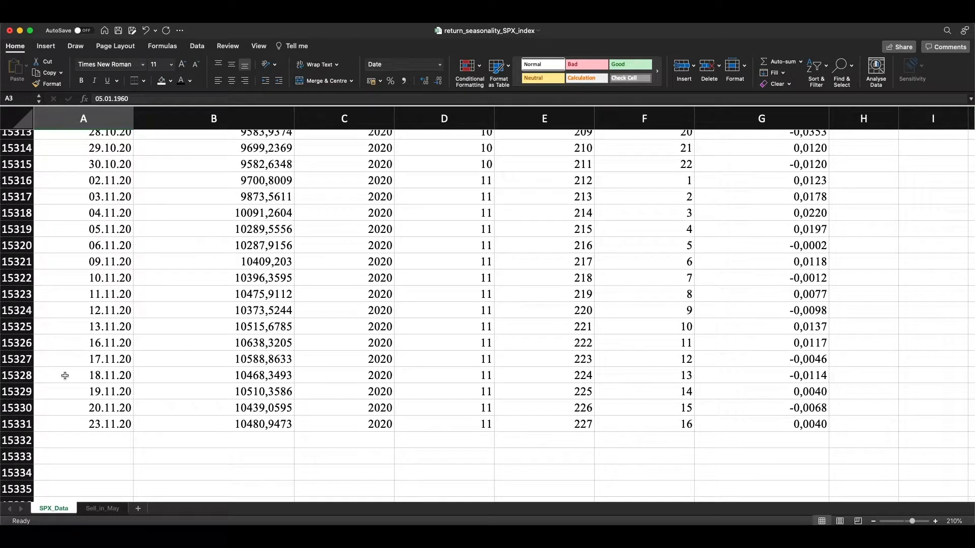
pyautogui.click(64, 427)
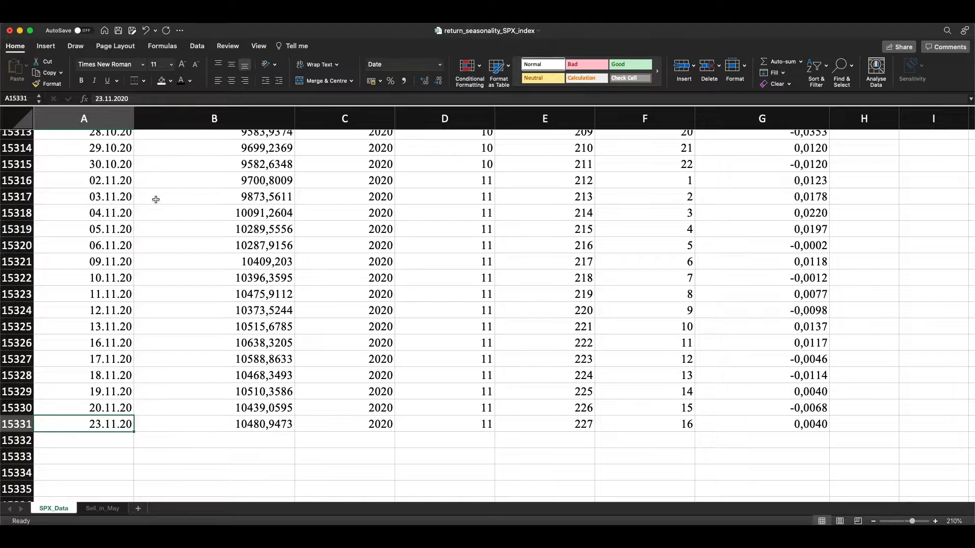
pyautogui.click(165, 277)
pyautogui.scroll(3, 925, 424)
pyautogui.scroll(6, 926, 423)
pyautogui.moveTo(970, 493); pyautogui.dragTo(971, 136)
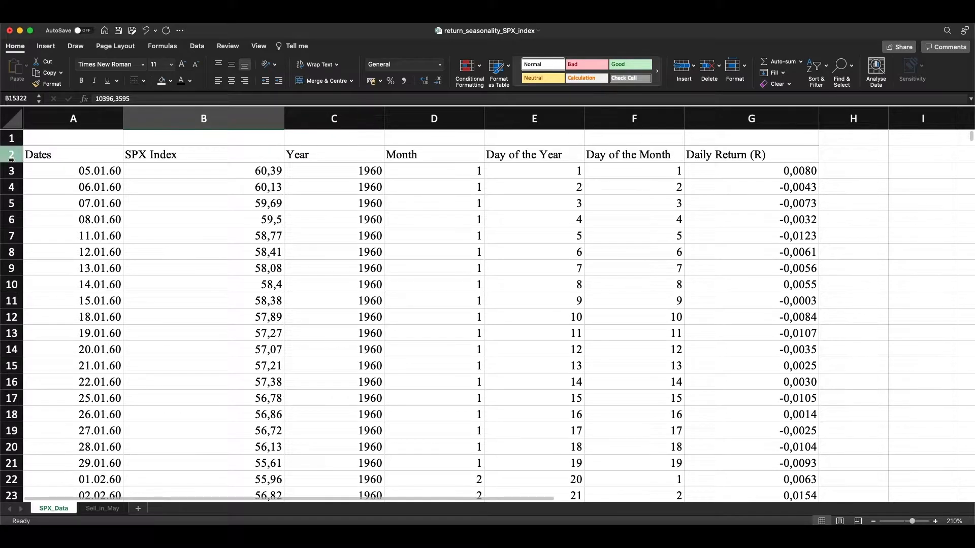
# Step: Examine the Dates and SPX Index columns, checking the first daily entries and how the dates run across weekends
pyautogui.click(71, 138)
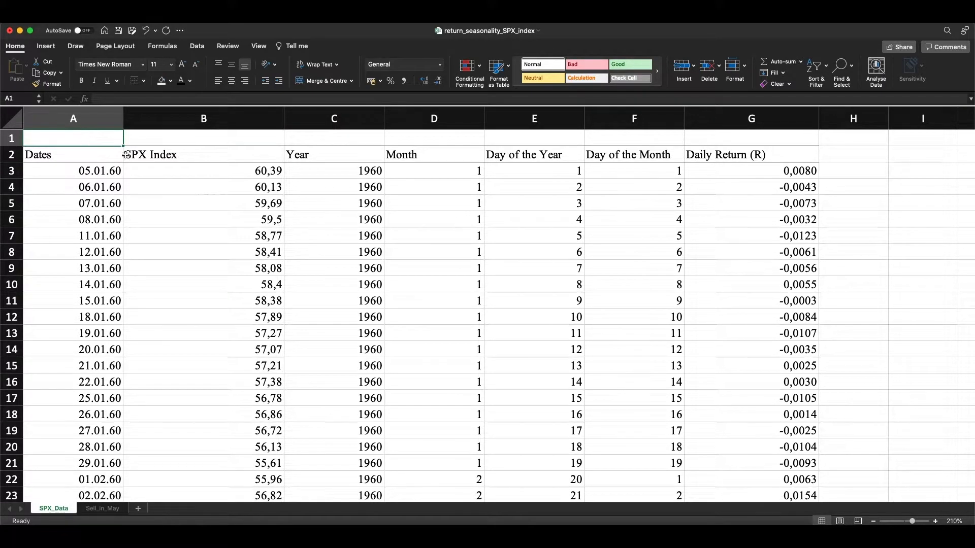
pyautogui.press('Down')
pyautogui.press('Down')
pyautogui.click(195, 156)
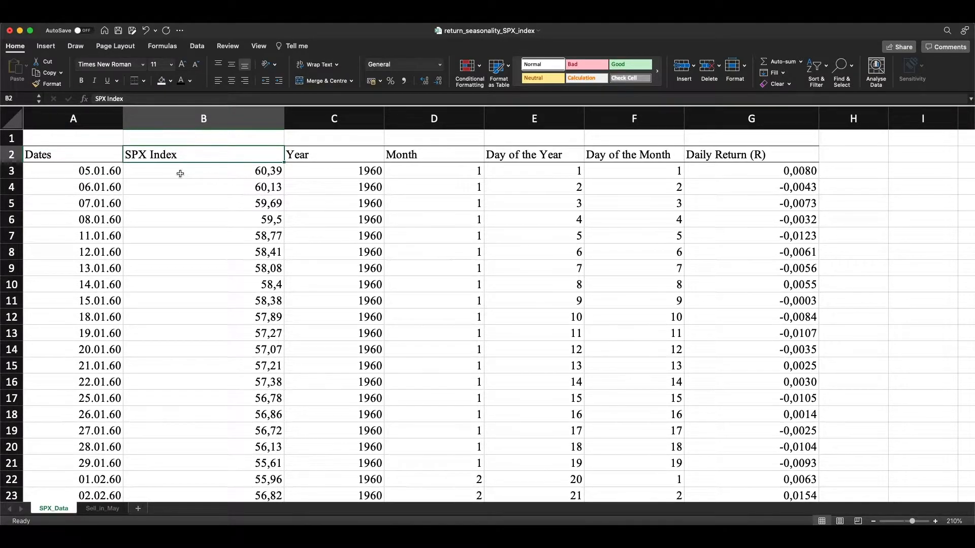
pyautogui.click(71, 173)
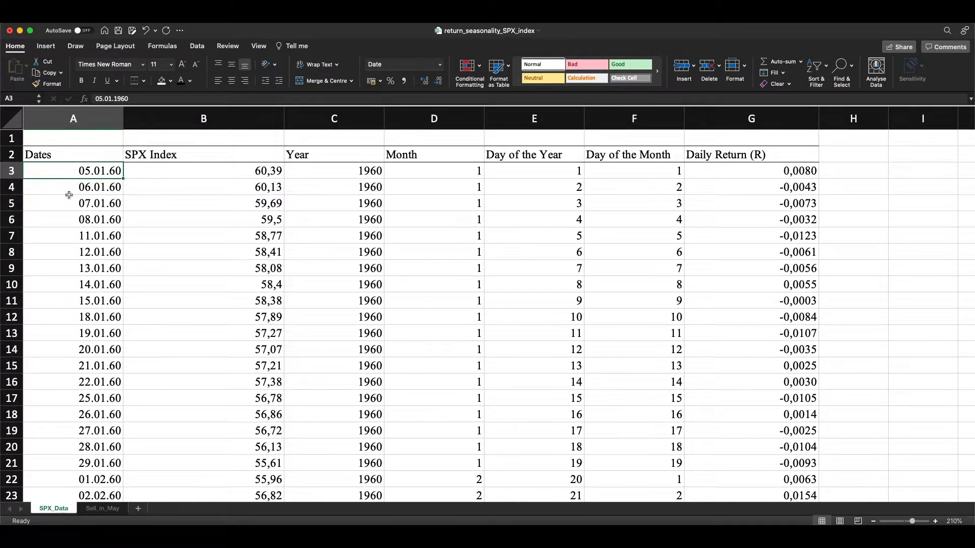
pyautogui.click(71, 187)
pyautogui.click(153, 187)
pyautogui.moveTo(72, 220); pyautogui.dragTo(148, 234)
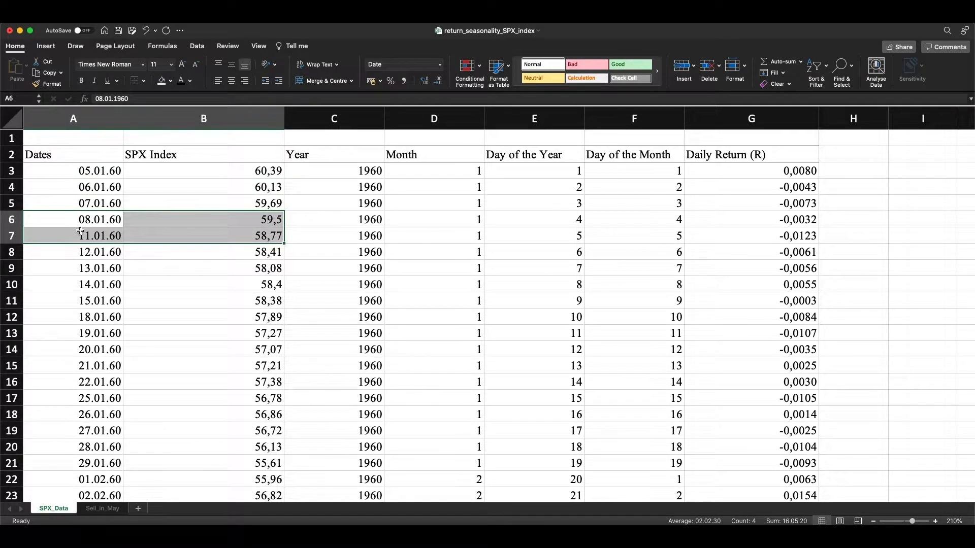
pyautogui.scroll(-2, 79, 228)
pyautogui.click(67, 211)
pyautogui.moveTo(68, 211); pyautogui.dragTo(73, 287)
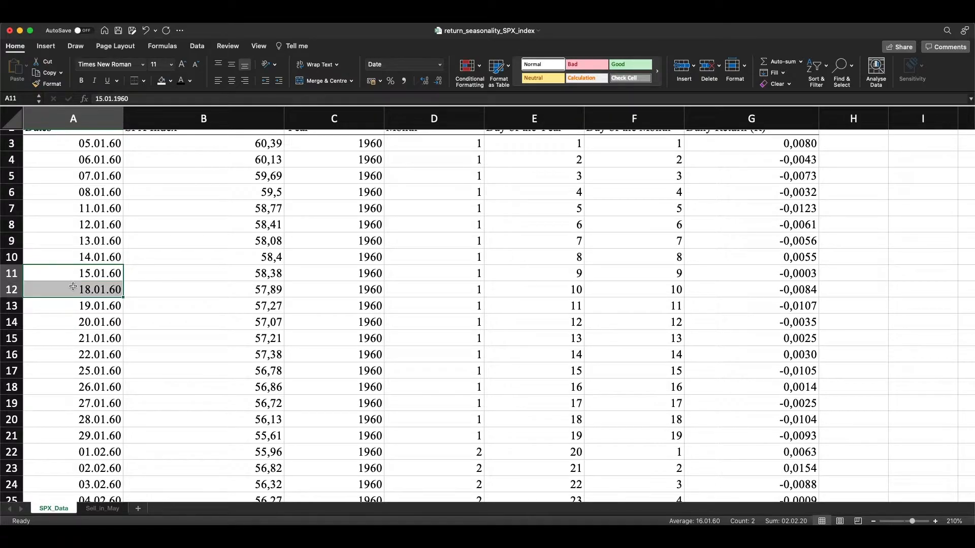
pyautogui.scroll(2, 124, 199)
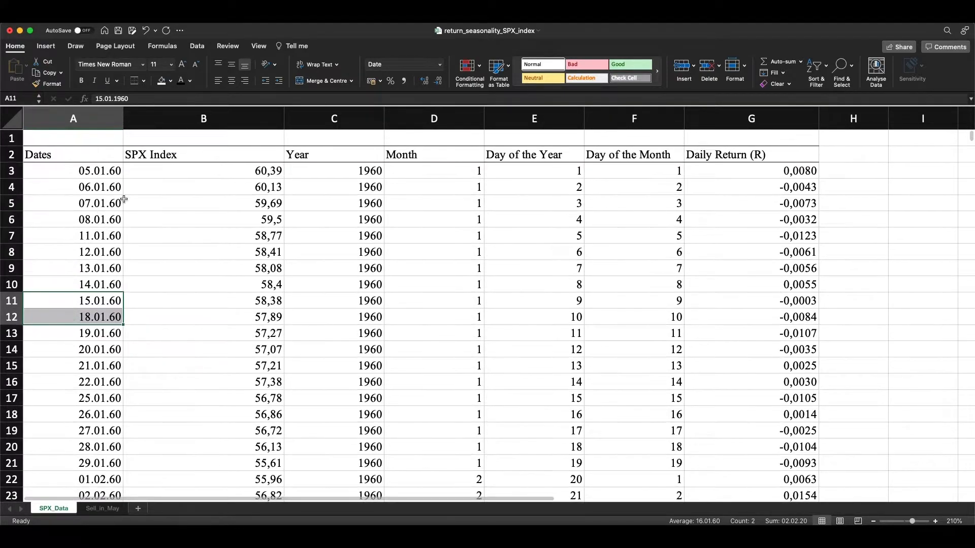
pyautogui.click(145, 172)
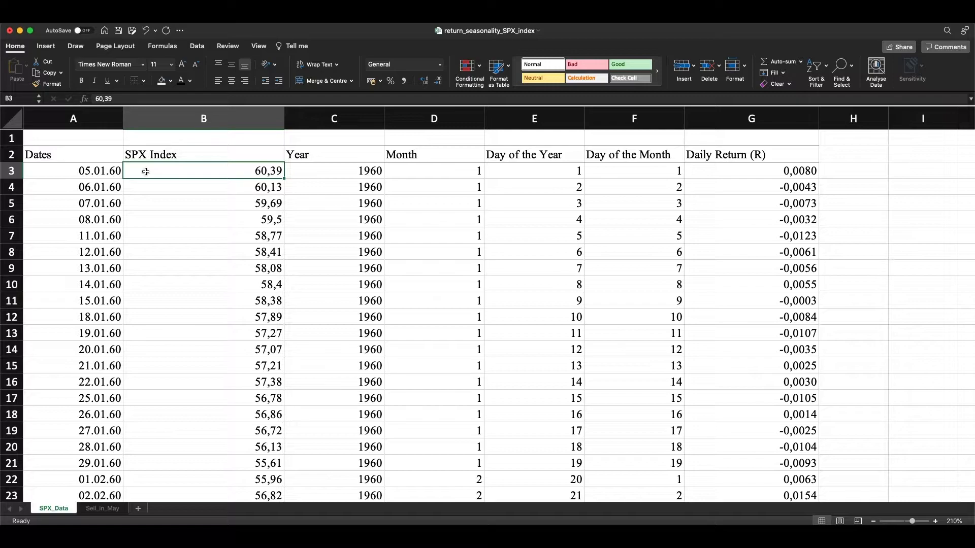
# Step: Inspect the formulas behind the first Year and Month values in C3 and D3
pyautogui.click(304, 172)
pyautogui.click(155, 98)
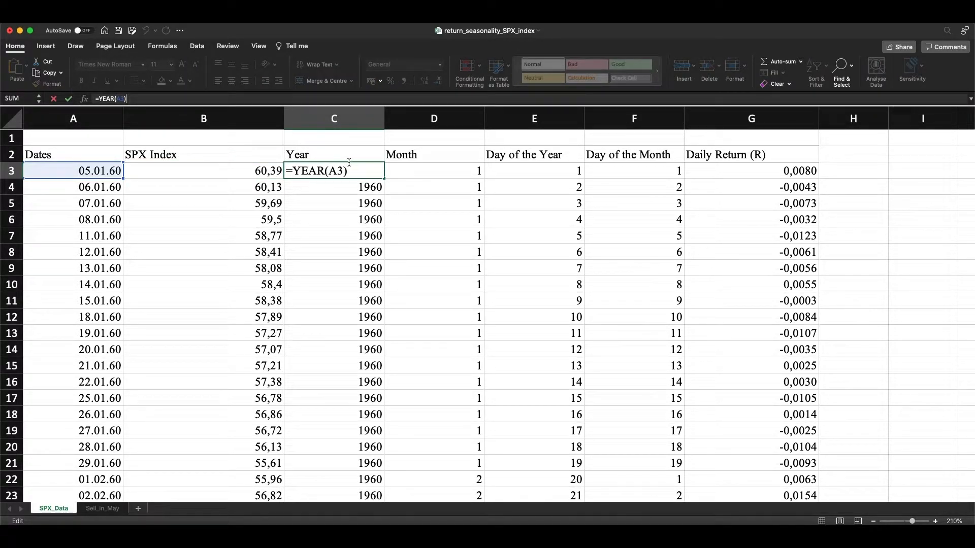
pyautogui.press('Return')
pyautogui.click(416, 170)
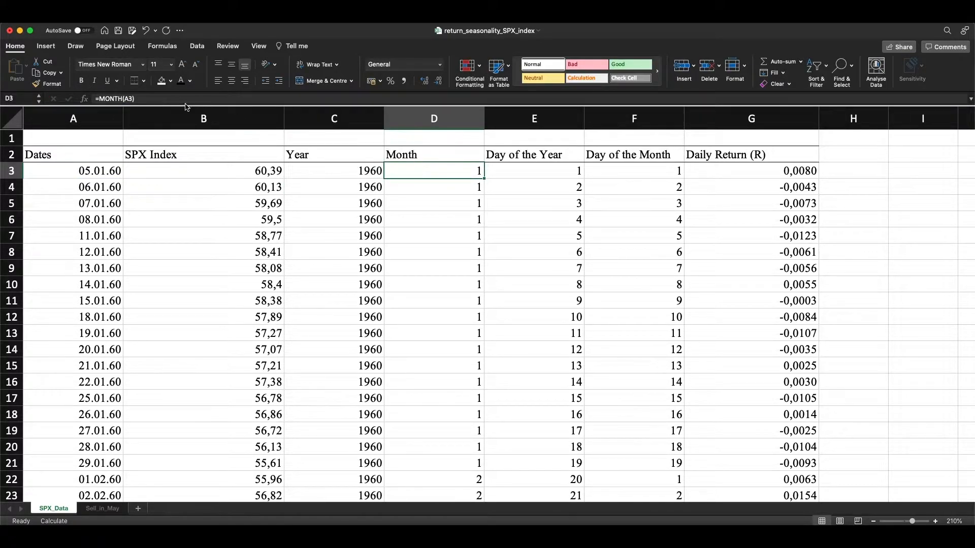
pyautogui.click(143, 98)
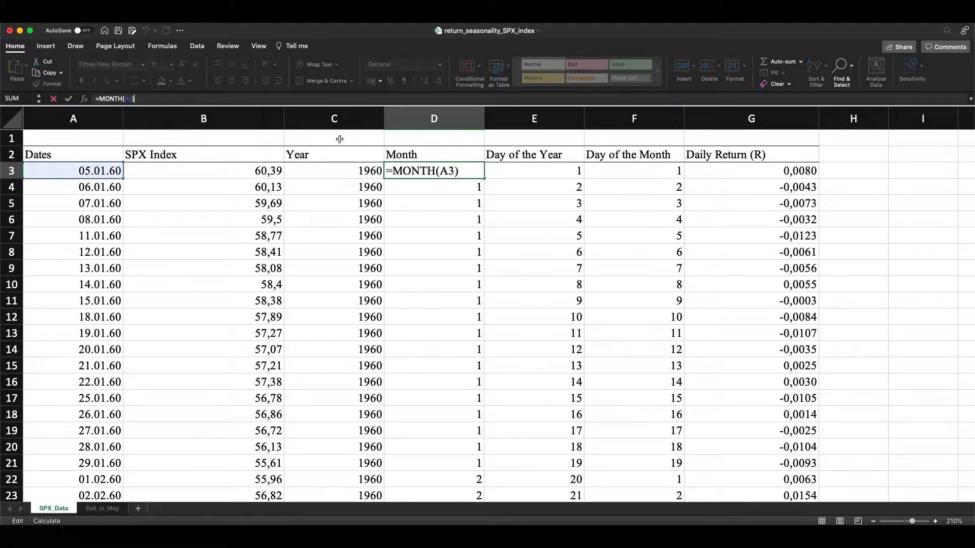
pyautogui.press('Escape')
# Step: Inspect the formulas behind the Day of the Year value in E6 and the Day of the Month value in F7
pyautogui.click(512, 220)
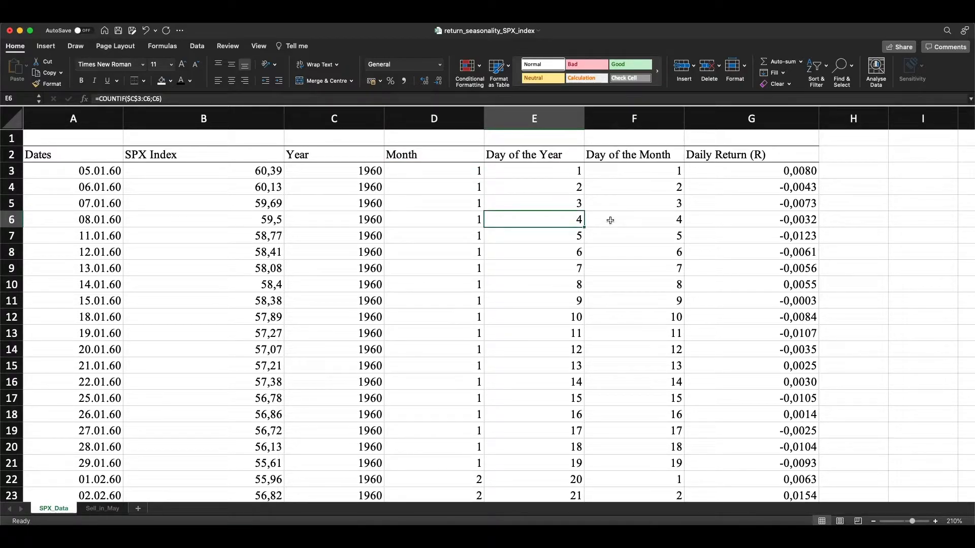
pyautogui.click(309, 97)
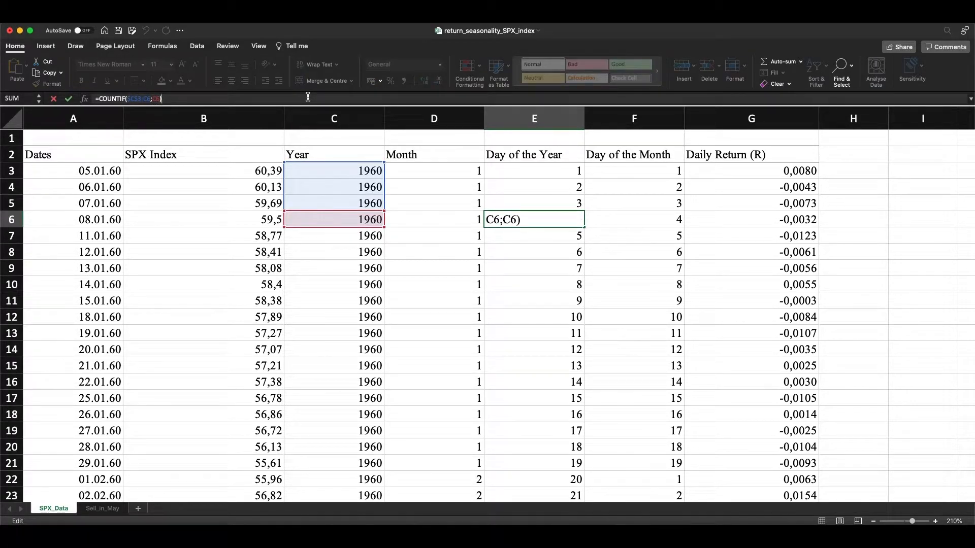
pyautogui.click(533, 216)
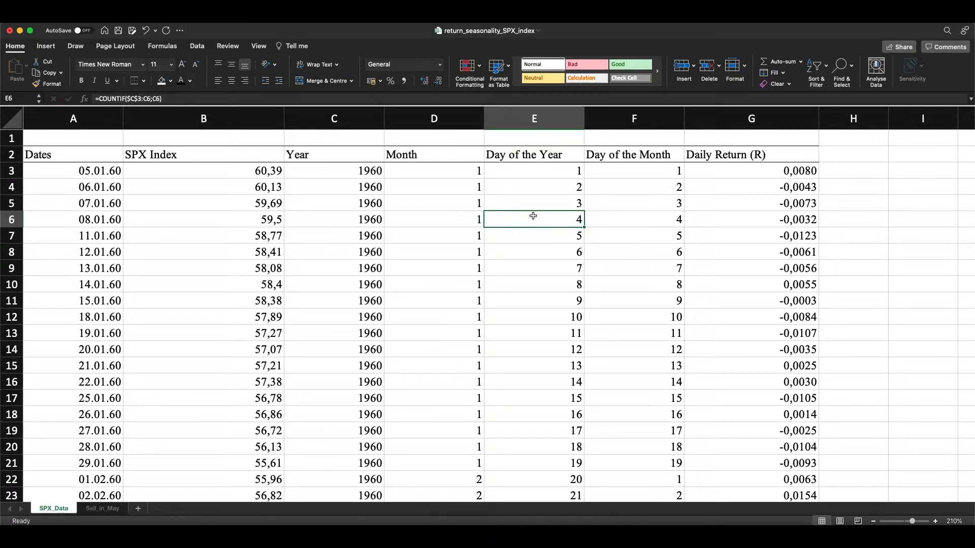
pyautogui.click(521, 238)
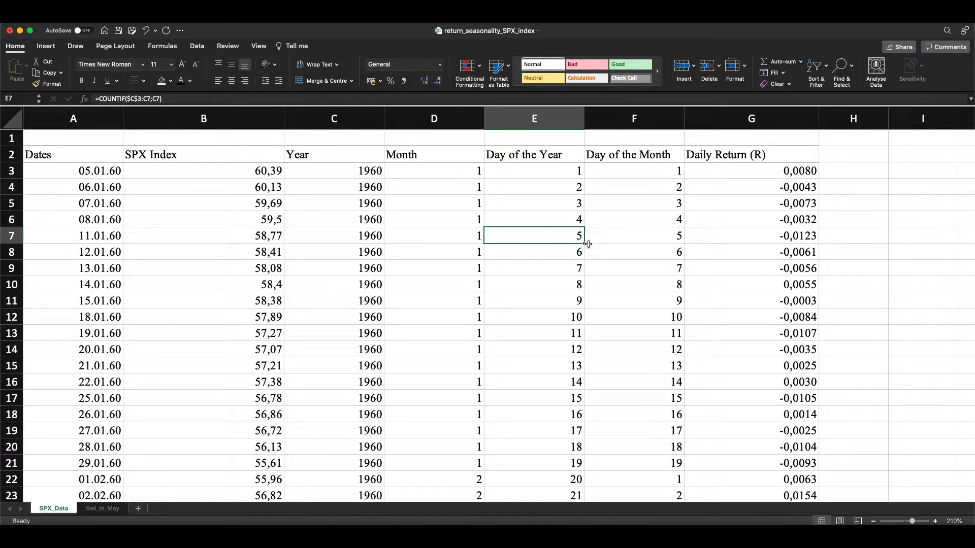
pyautogui.click(617, 235)
pyautogui.click(315, 100)
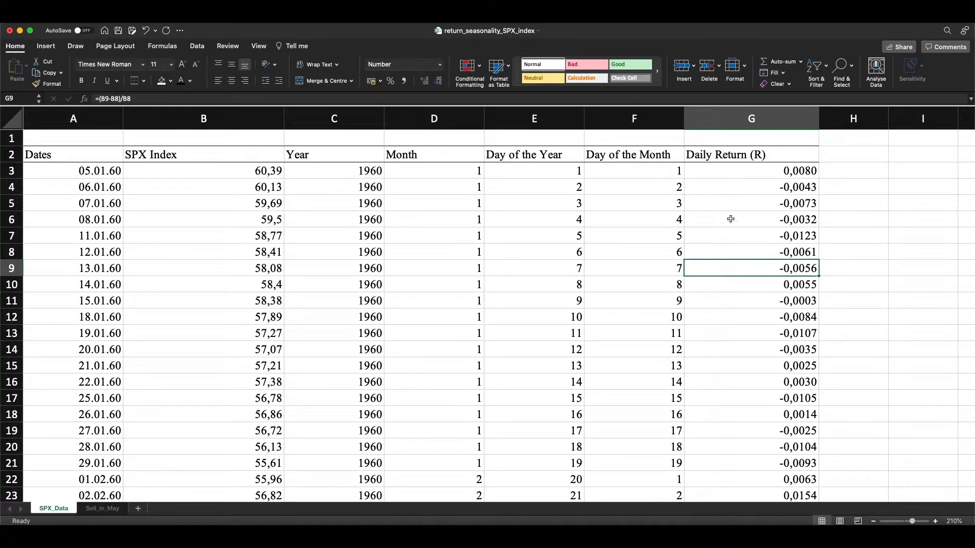
# Step: Inspect the Daily Return formula in G8 and its referenced SPX Index cells, and look over the rows below
pyautogui.click(728, 253)
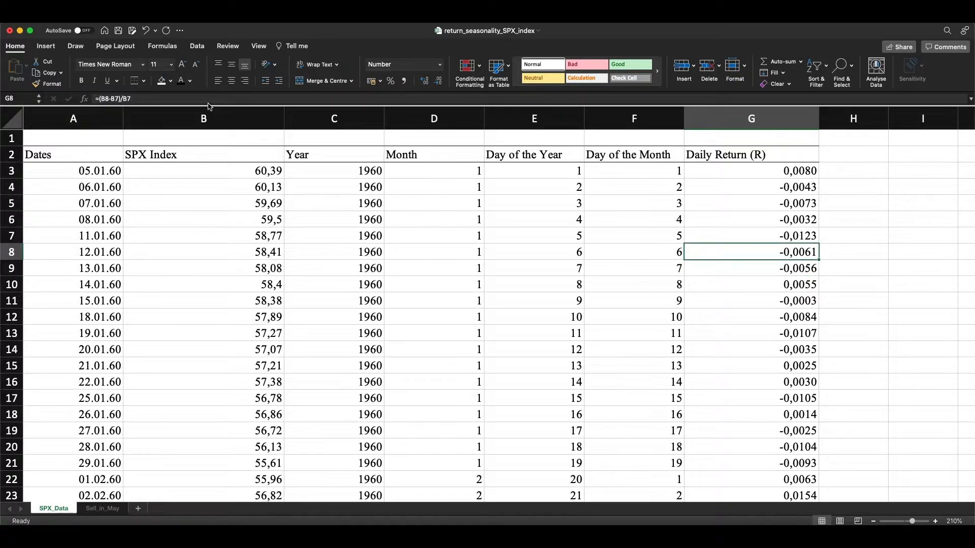
pyautogui.click(183, 97)
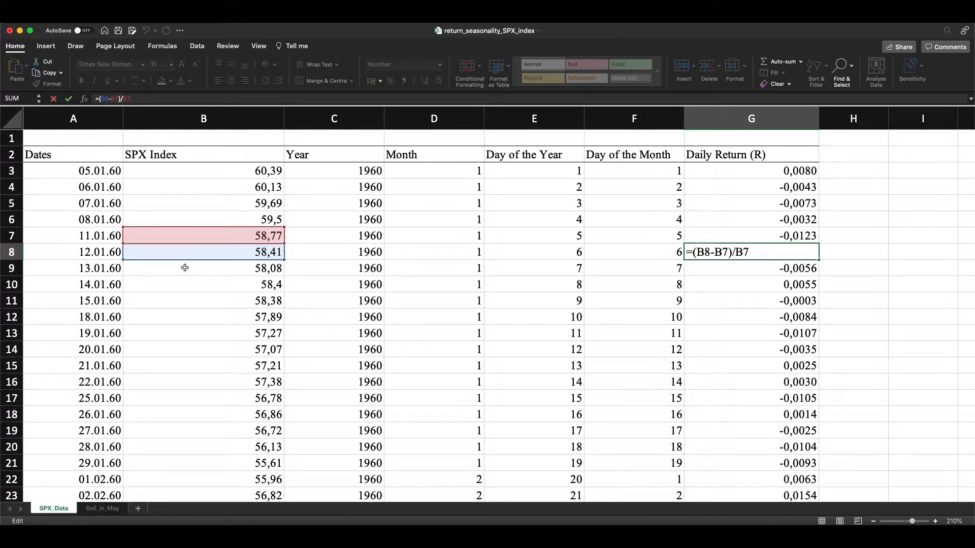
pyautogui.press('Return')
pyautogui.scroll(-2, 714, 285)
pyautogui.scroll(-5, 714, 287)
pyautogui.scroll(6, 714, 284)
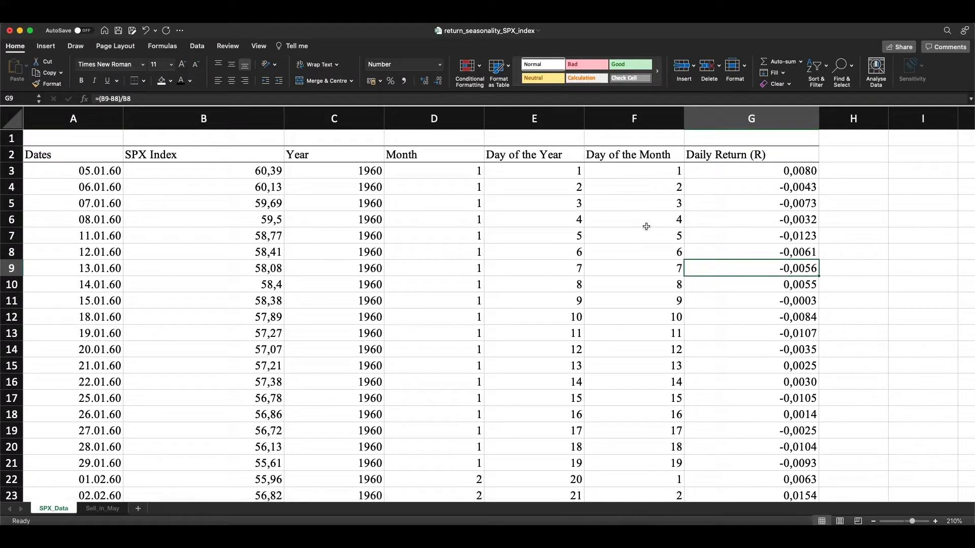
# Step: Open the Sell_in_May sheet and review the pivot table's year rows from the first year to the end
pyautogui.hotkey('ctrl', 'pagedown')
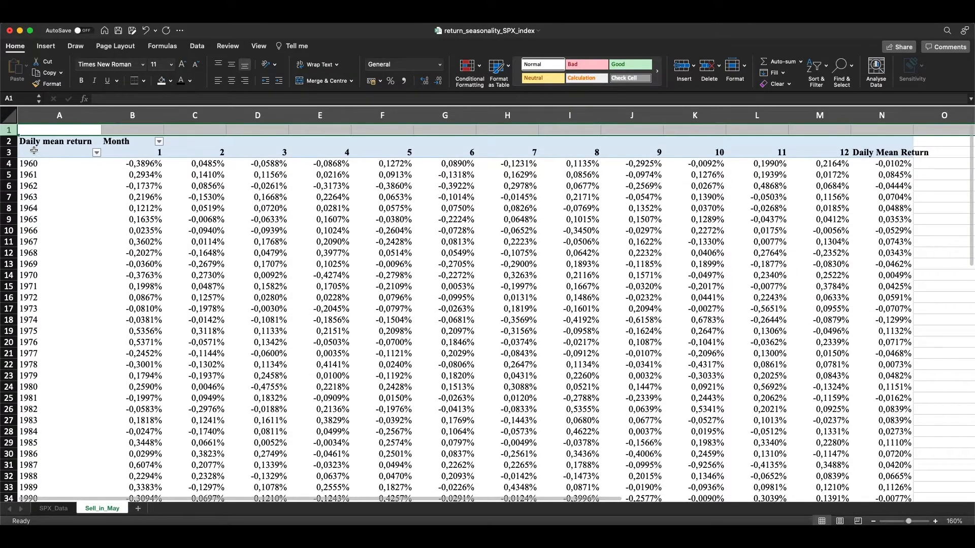
pyautogui.click(42, 47)
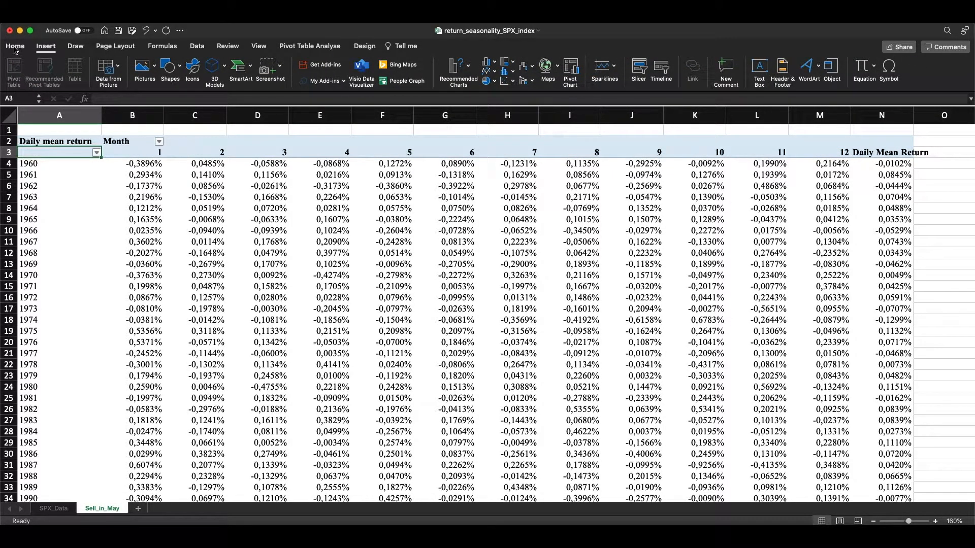
pyautogui.click(50, 168)
pyautogui.moveTo(53, 165); pyautogui.dragTo(43, 421)
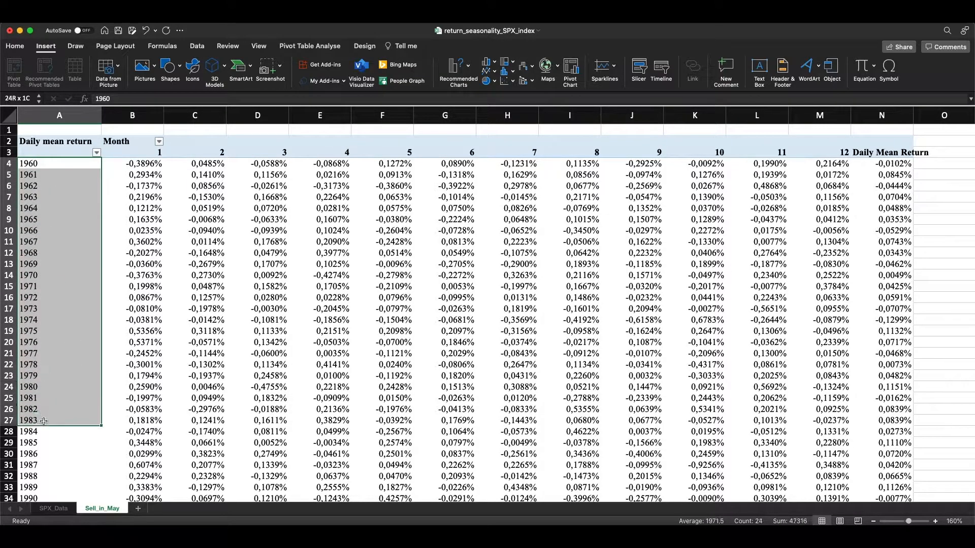
pyautogui.scroll(-3, 65, 196)
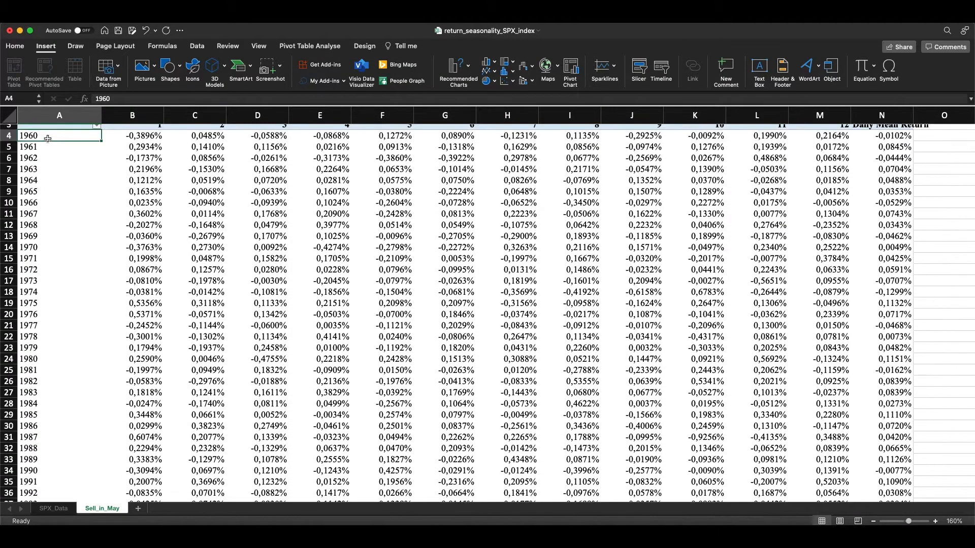
pyautogui.scroll(-5, 62, 251)
pyautogui.scroll(-5, 62, 250)
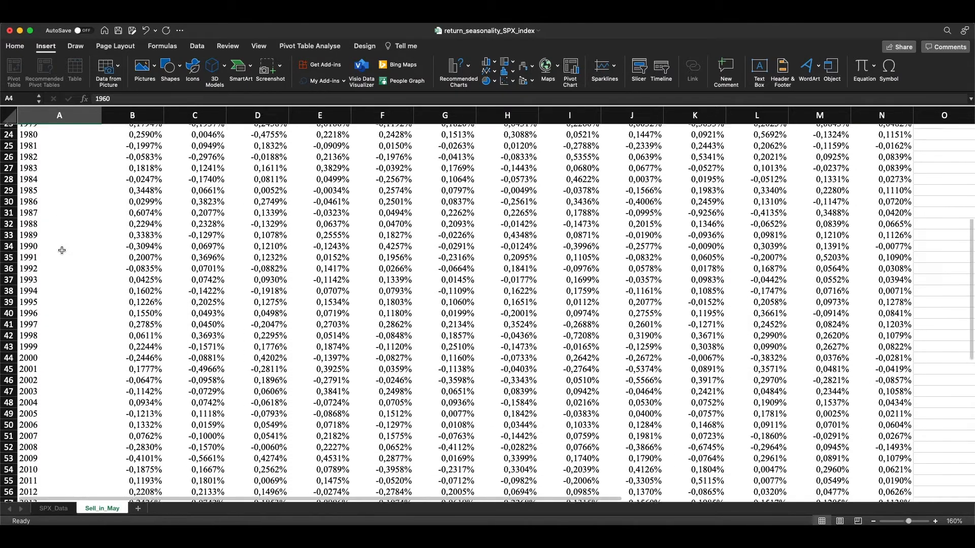
pyautogui.scroll(-3, 62, 251)
pyautogui.scroll(7, 63, 233)
pyautogui.scroll(5, 65, 213)
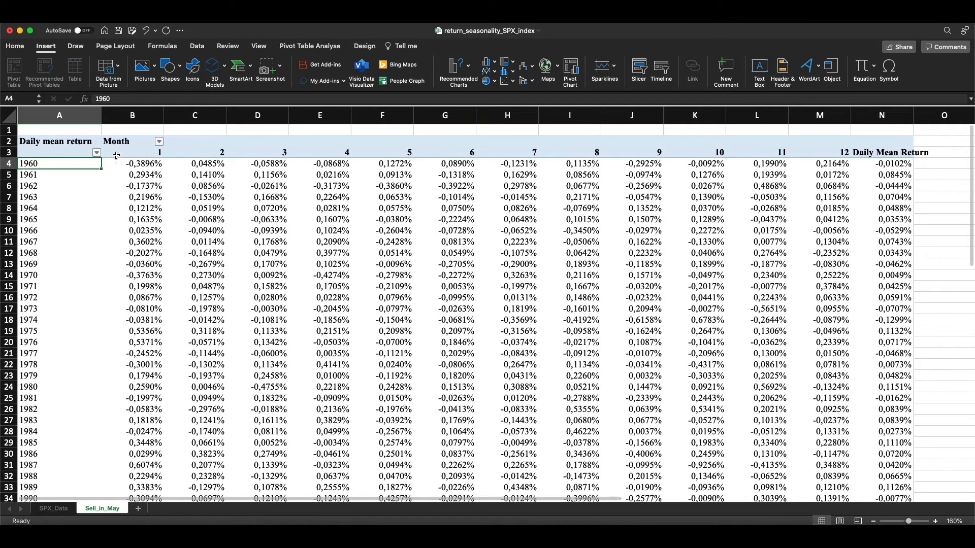
# Step: Examine the pivot table's twelve month columns and the Daily Mean Return row, highlighting the column for month 1
pyautogui.moveTo(114, 153); pyautogui.dragTo(821, 155)
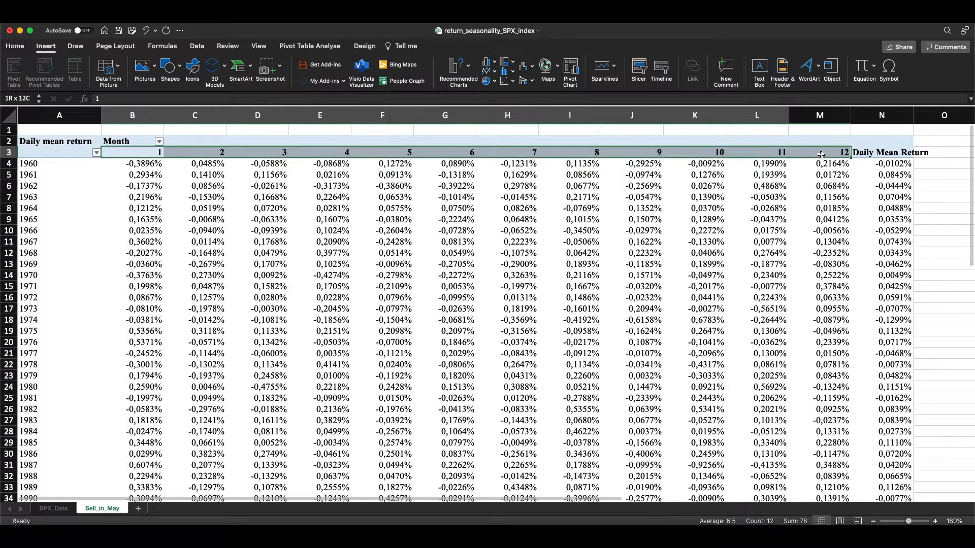
pyautogui.click(117, 162)
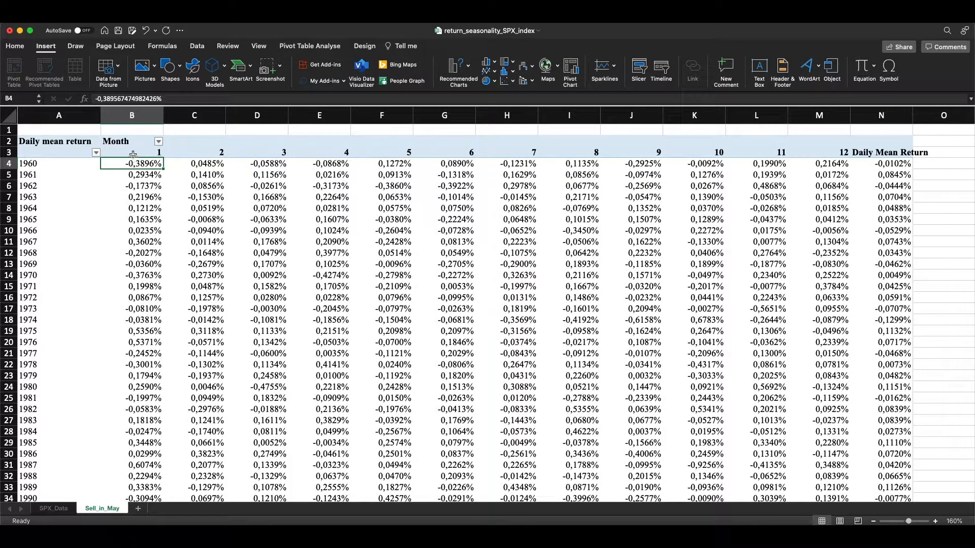
pyautogui.click(50, 165)
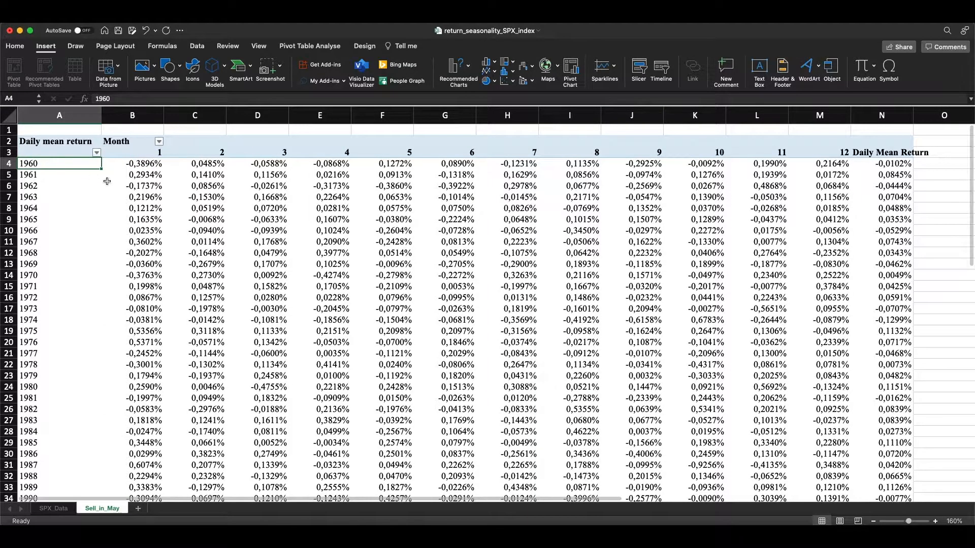
pyautogui.scroll(-15, 170, 231)
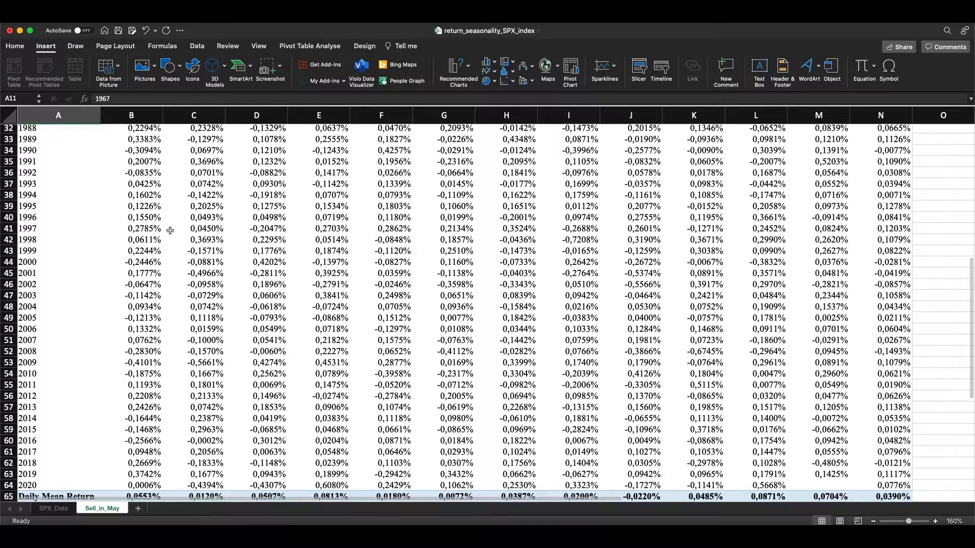
pyautogui.scroll(-1, 170, 230)
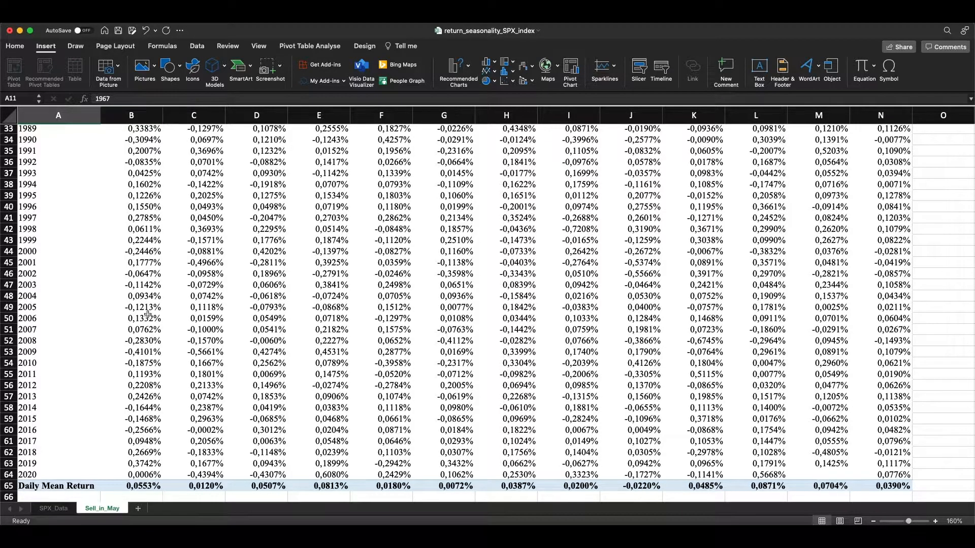
pyautogui.click(137, 117)
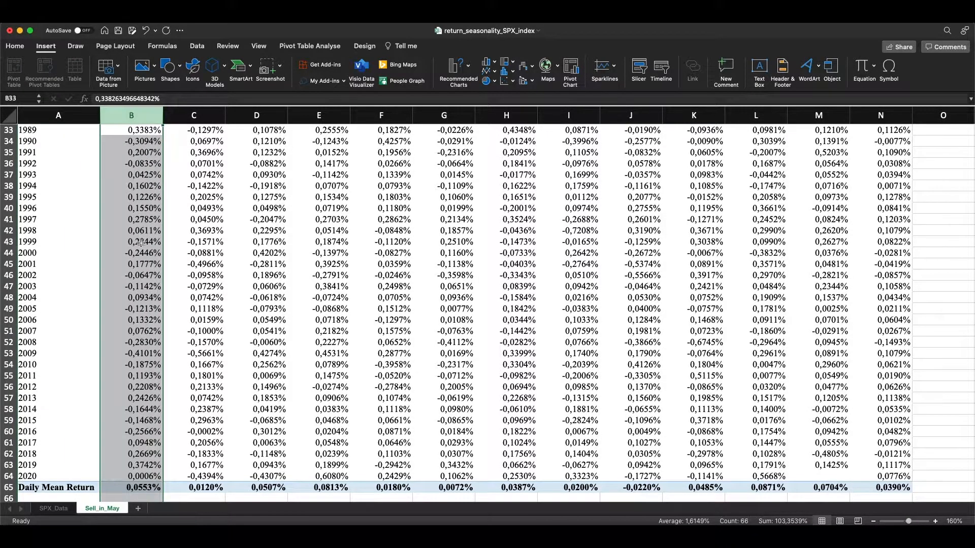
# Step: Check January's Daily Mean Return in B65 and highlight the January to December summary in B67:M68
pyautogui.scroll(-1, 125, 241)
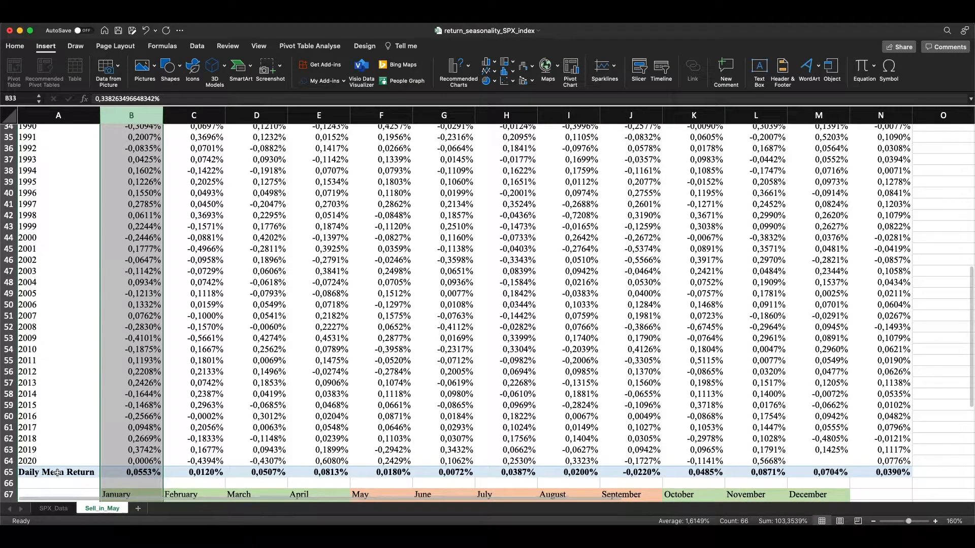
pyautogui.click(116, 473)
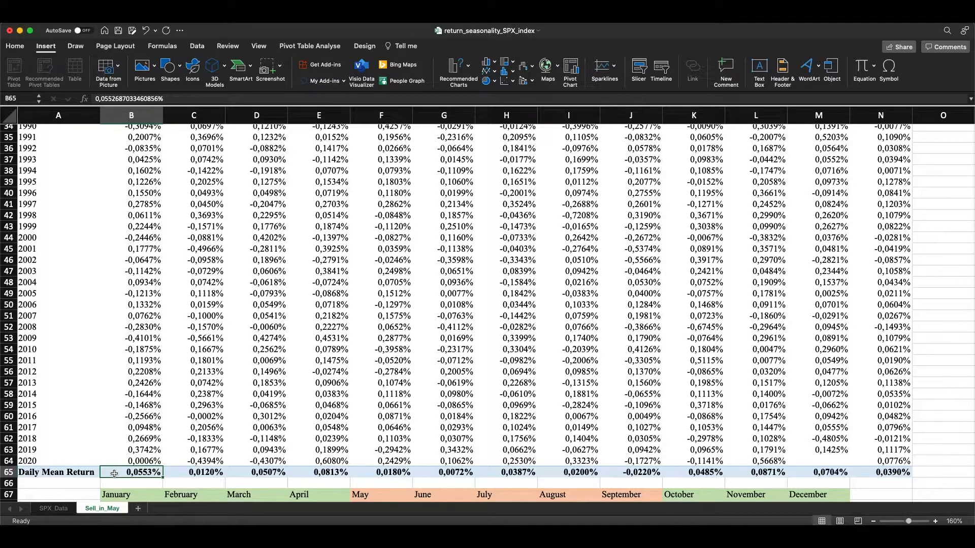
pyautogui.scroll(-3, 114, 473)
pyautogui.moveTo(114, 473); pyautogui.dragTo(791, 473)
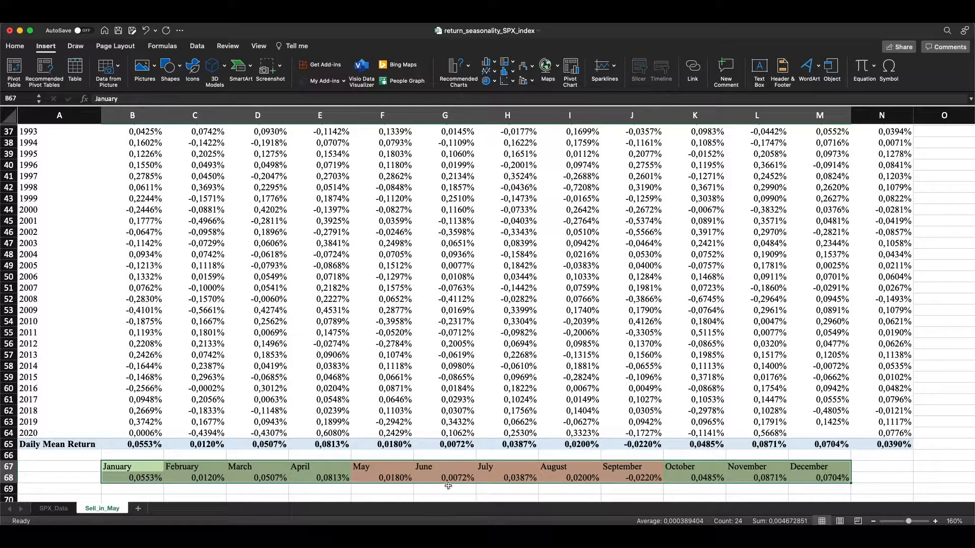
# Step: Examine the column chart of SPX Index average daily return by month below the summary, and clear the summary selection
pyautogui.scroll(-6, 807, 477)
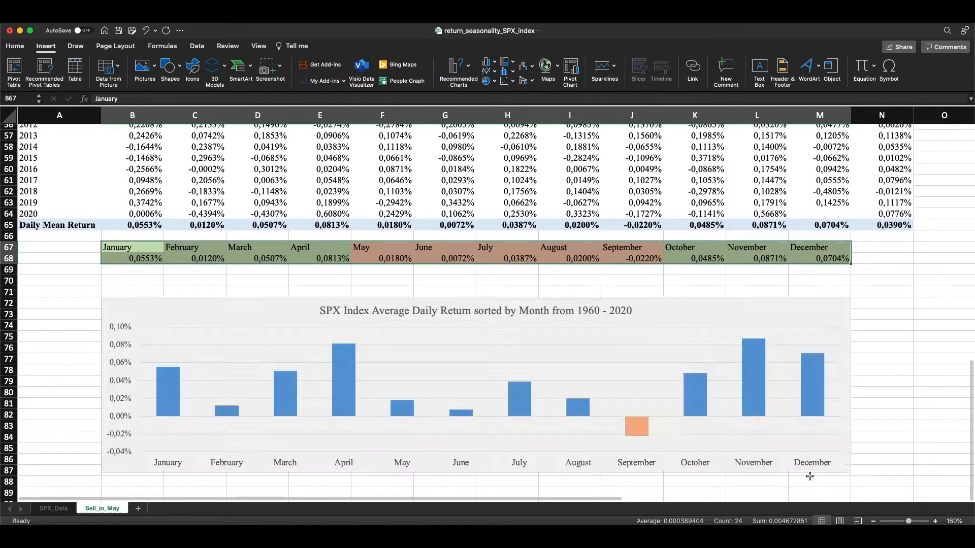
pyautogui.scroll(-1, 810, 476)
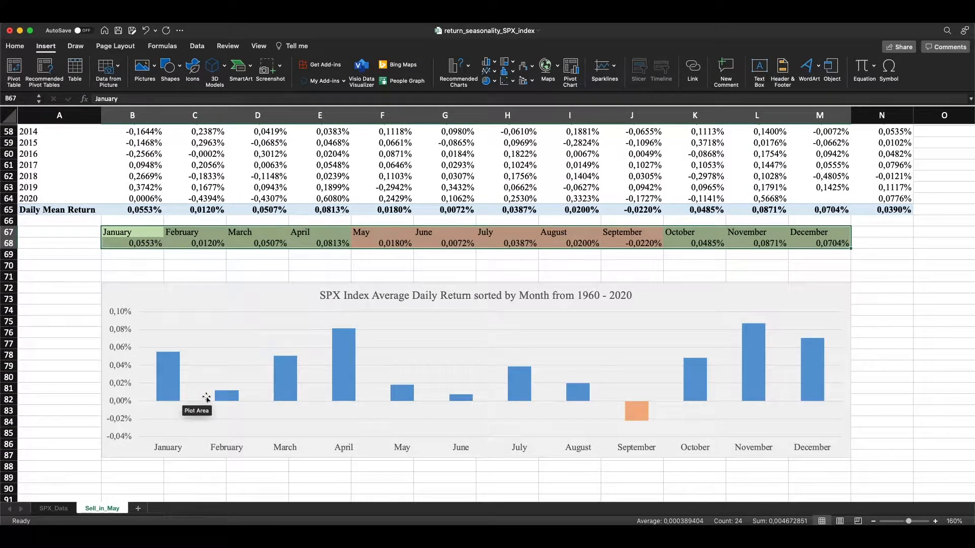
pyautogui.moveTo(343, 386)
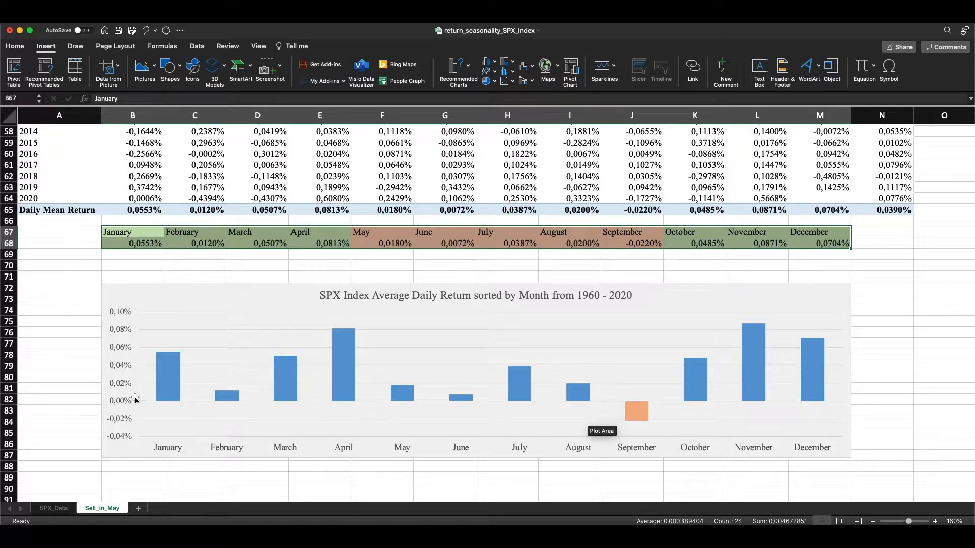
pyautogui.click(632, 254)
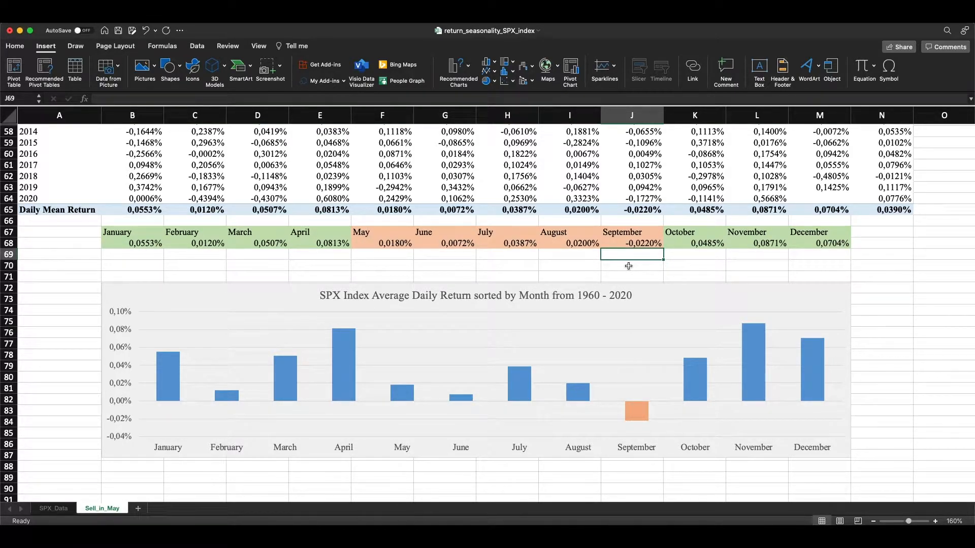
# Step: Highlight the May to September mean returns in F67:J68 to review the weaker months, and clear the selection
pyautogui.scroll(-2, 579, 346)
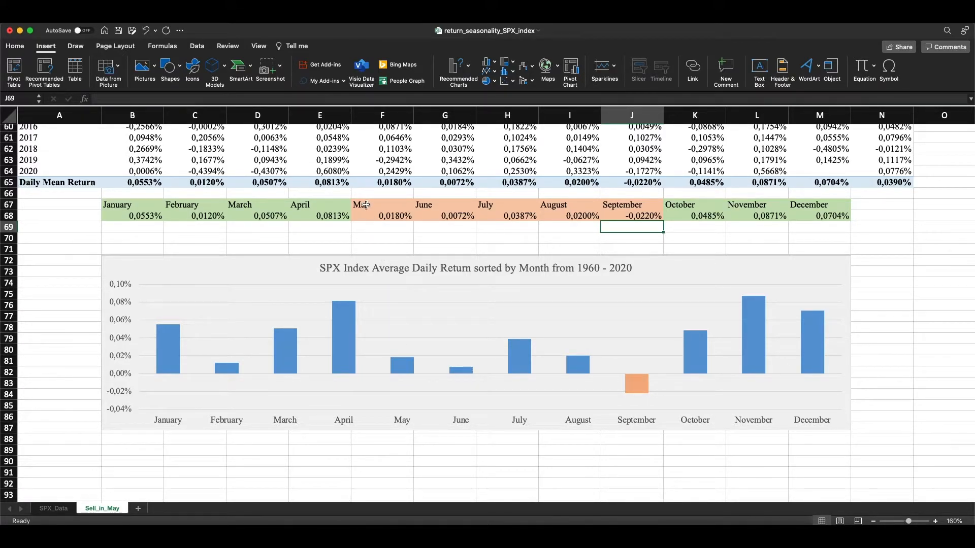
pyautogui.moveTo(364, 206); pyautogui.dragTo(641, 220)
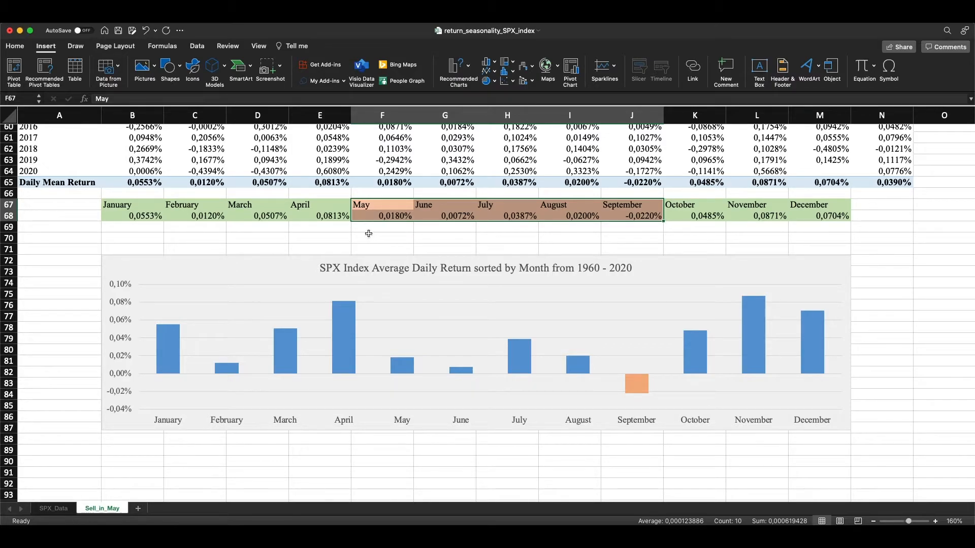
pyautogui.click(406, 225)
pyautogui.moveTo(407, 225); pyautogui.dragTo(642, 227)
pyautogui.click(686, 227)
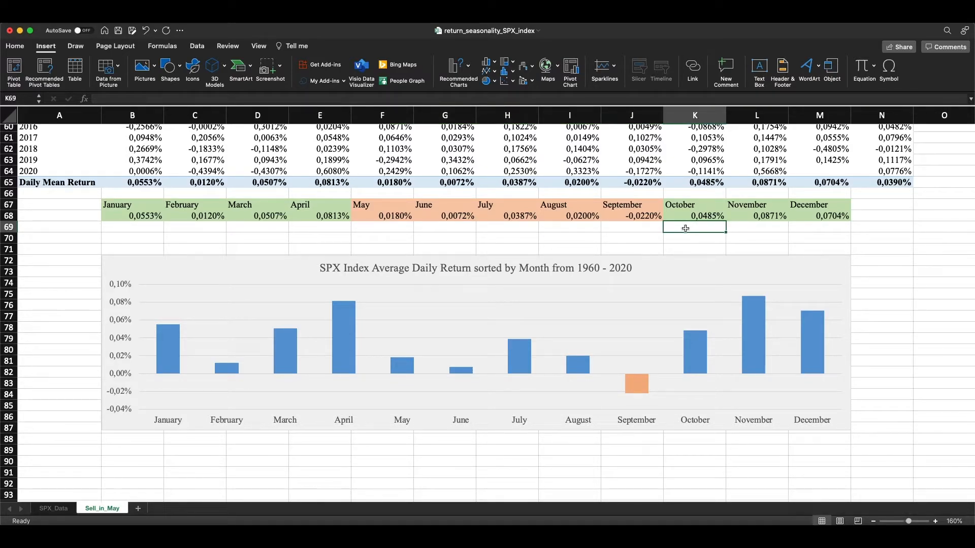
# Step: Highlight the October to December returns in K67:M68 and the January to April returns in B67:E68 for comparison, and deselect them
pyautogui.moveTo(683, 205); pyautogui.dragTo(817, 217)
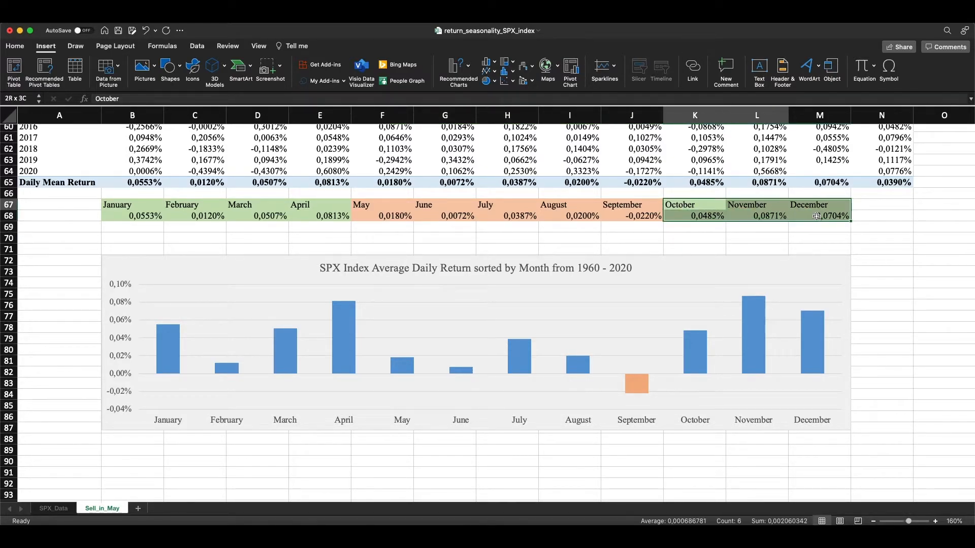
pyautogui.moveTo(136, 204); pyautogui.dragTo(326, 219)
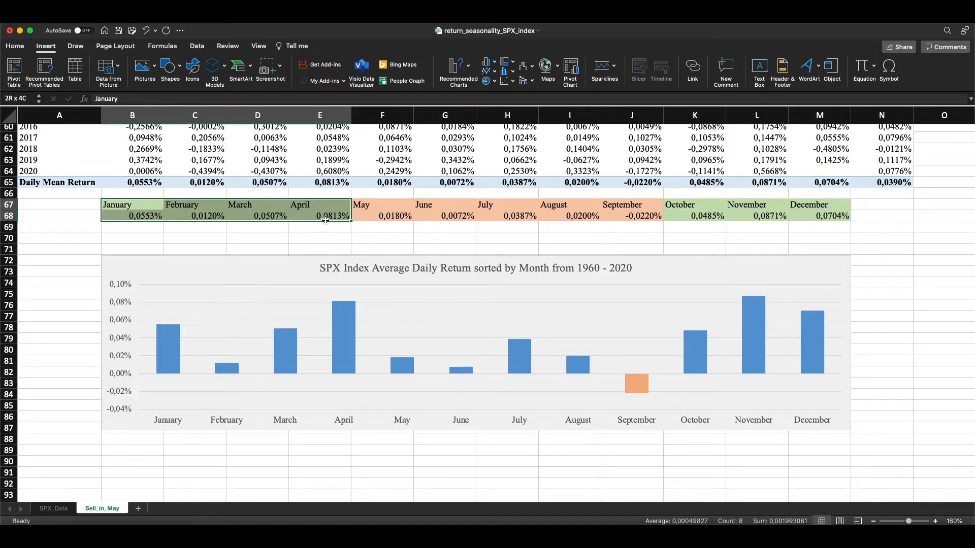
pyautogui.click(321, 228)
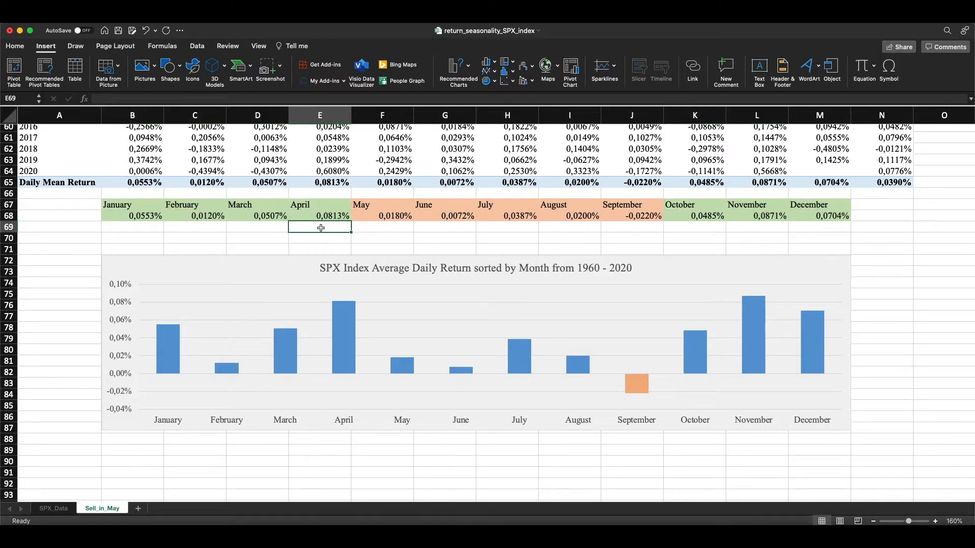